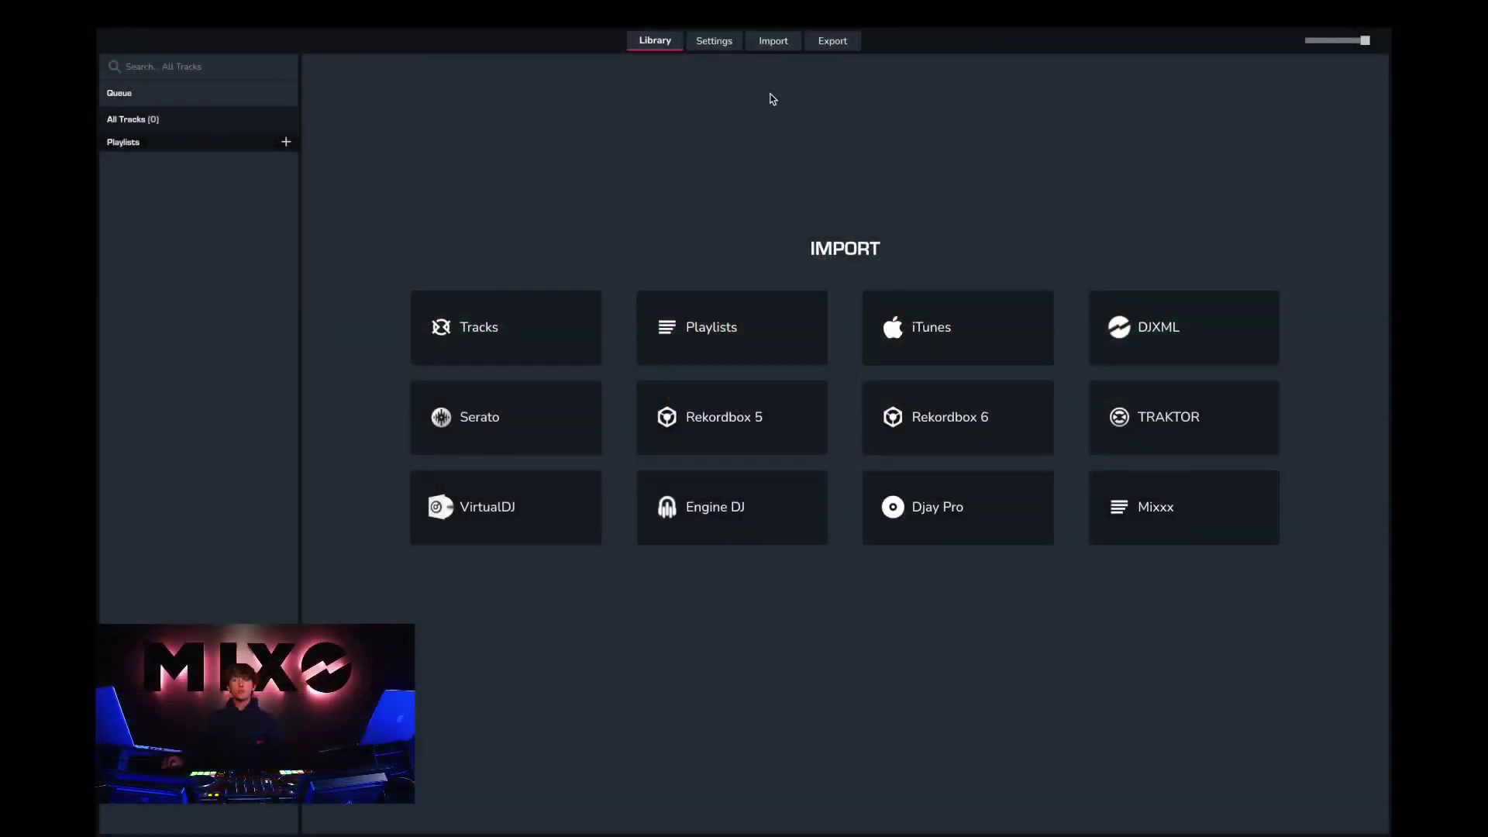
Select UK Rap.xml as the iTunes library file to import
{"action": "left_click", "coordinate": [774, 43]}
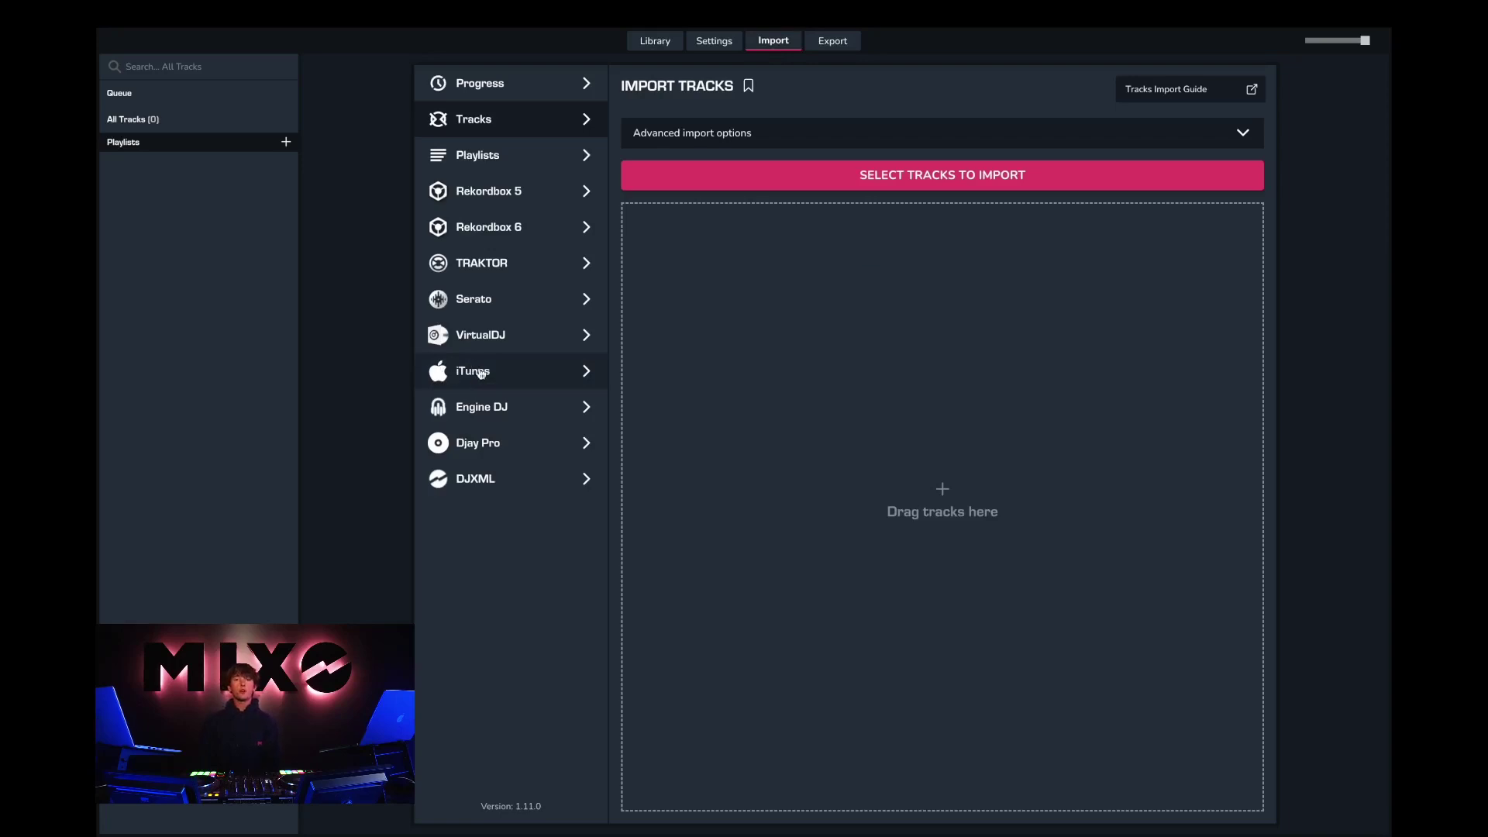
{"action": "left_click", "coordinate": [452, 369]}
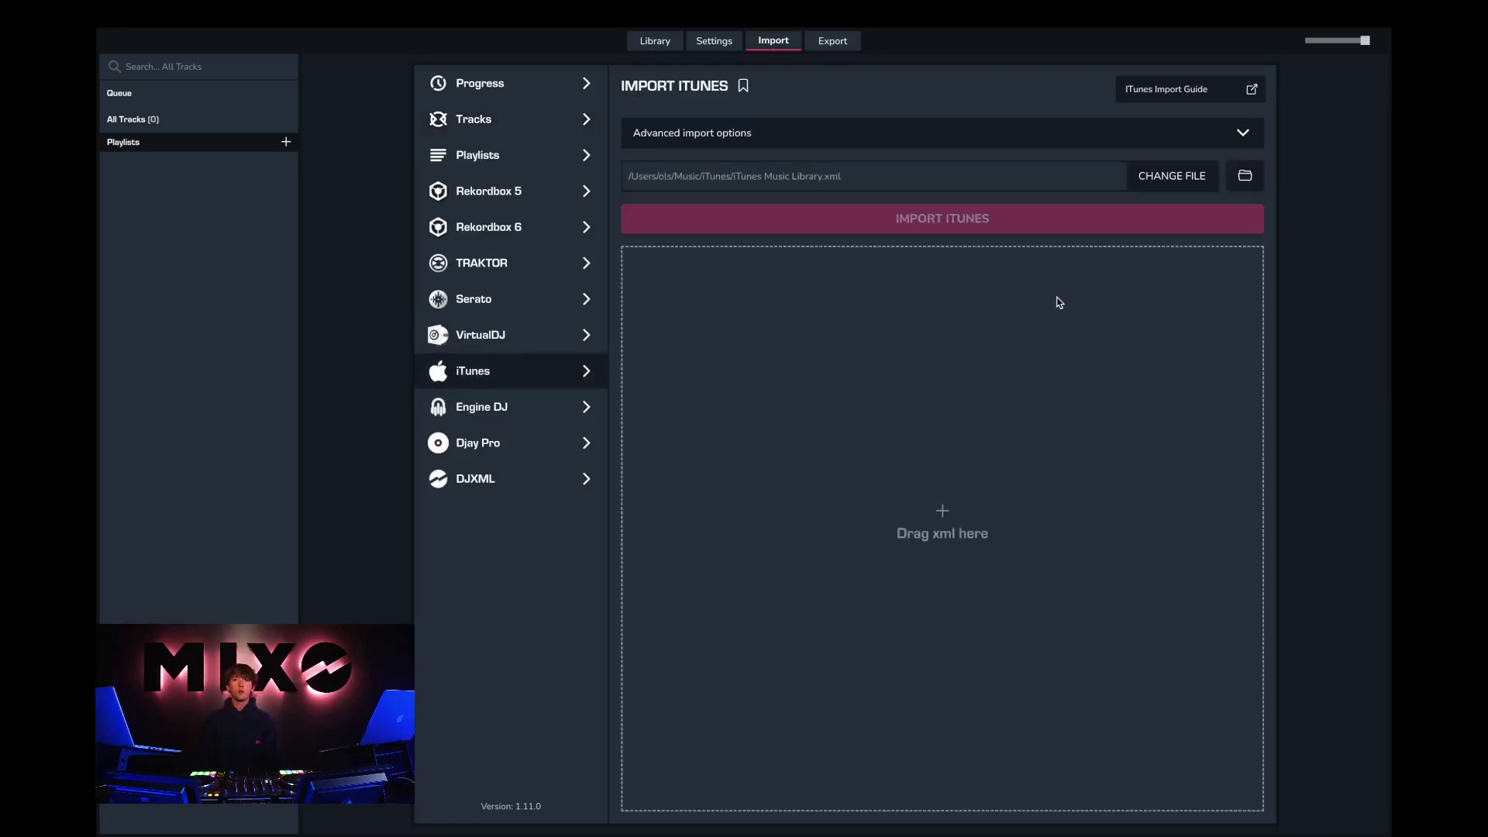
{"action": "left_click", "coordinate": [1174, 179]}
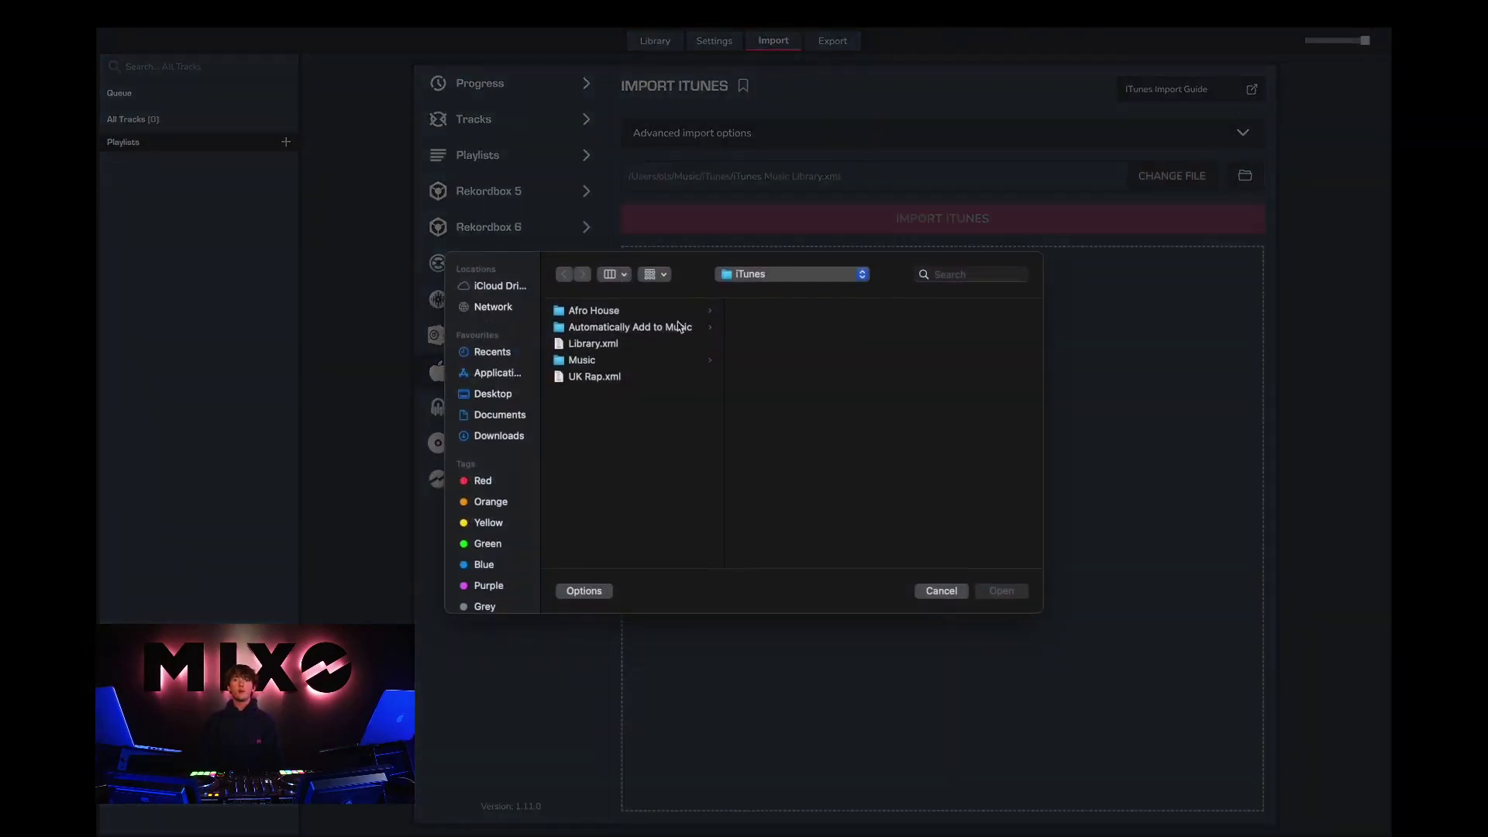
{"action": "left_click", "coordinate": [592, 379]}
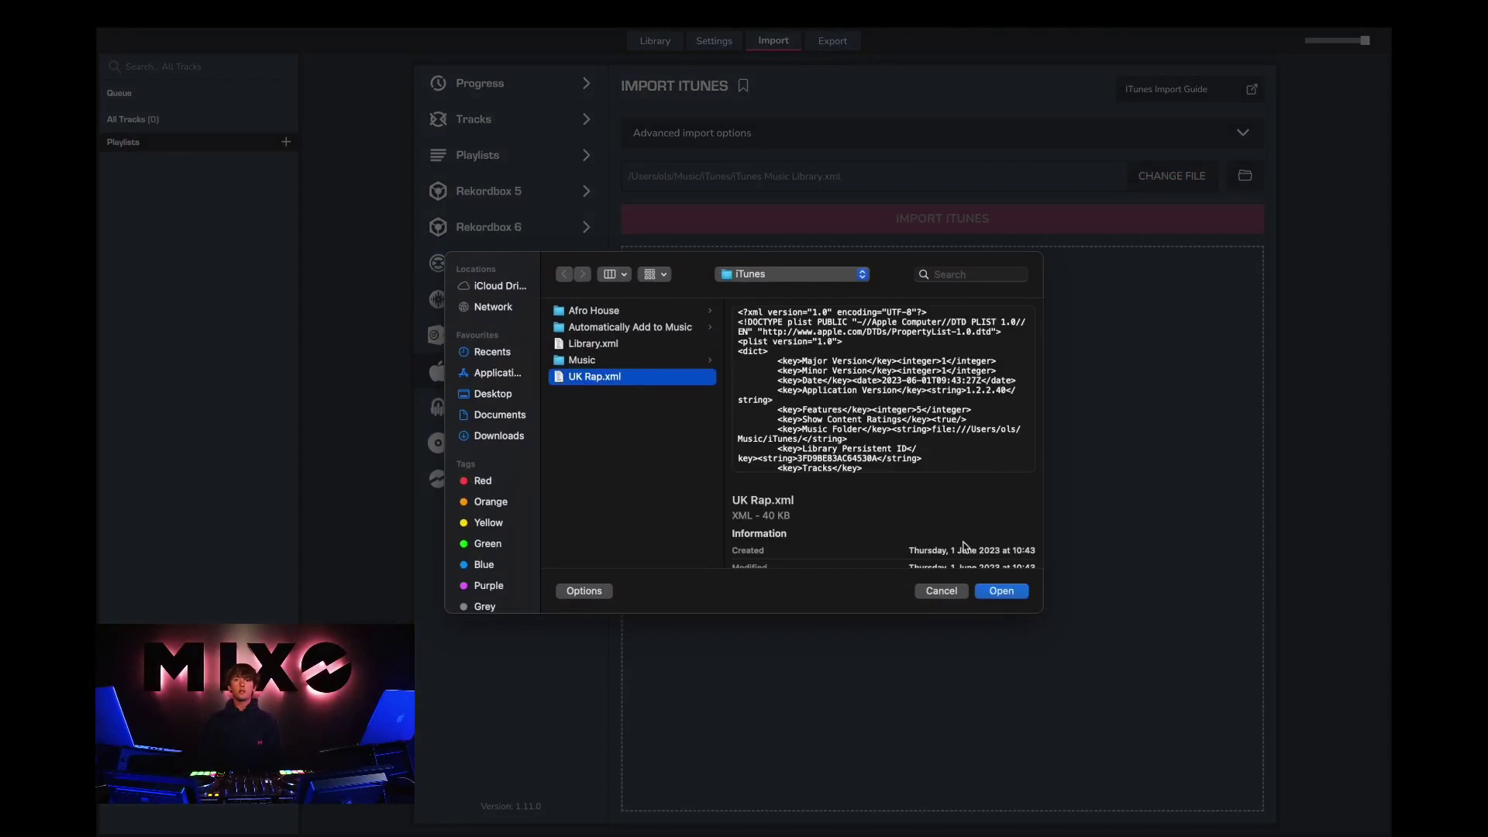
{"action": "left_click", "coordinate": [998, 591]}
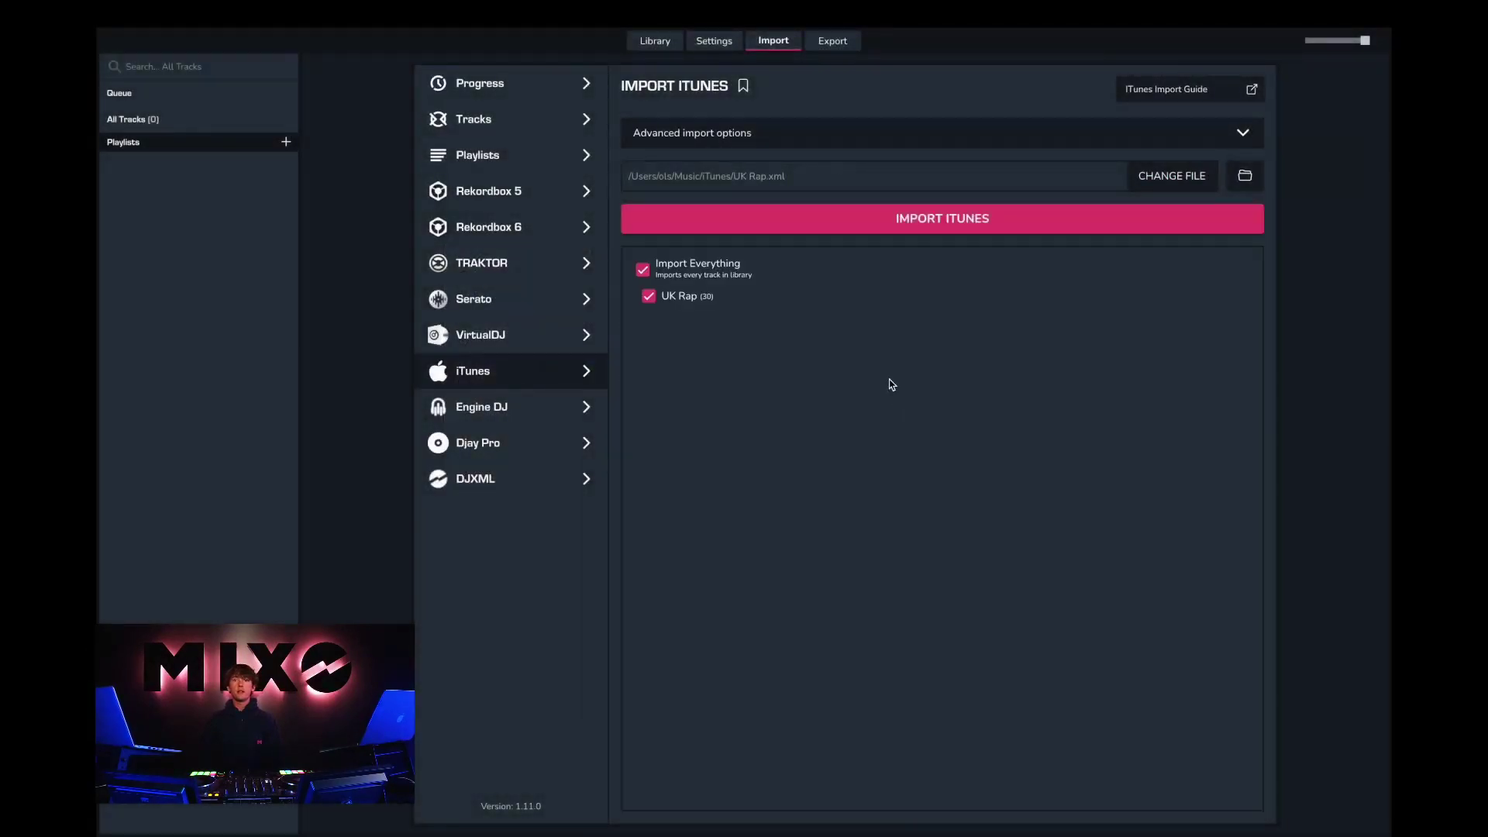
Import the UK Rap iTunes playlist and dismiss the Import complete message
{"action": "left_click", "coordinate": [891, 222]}
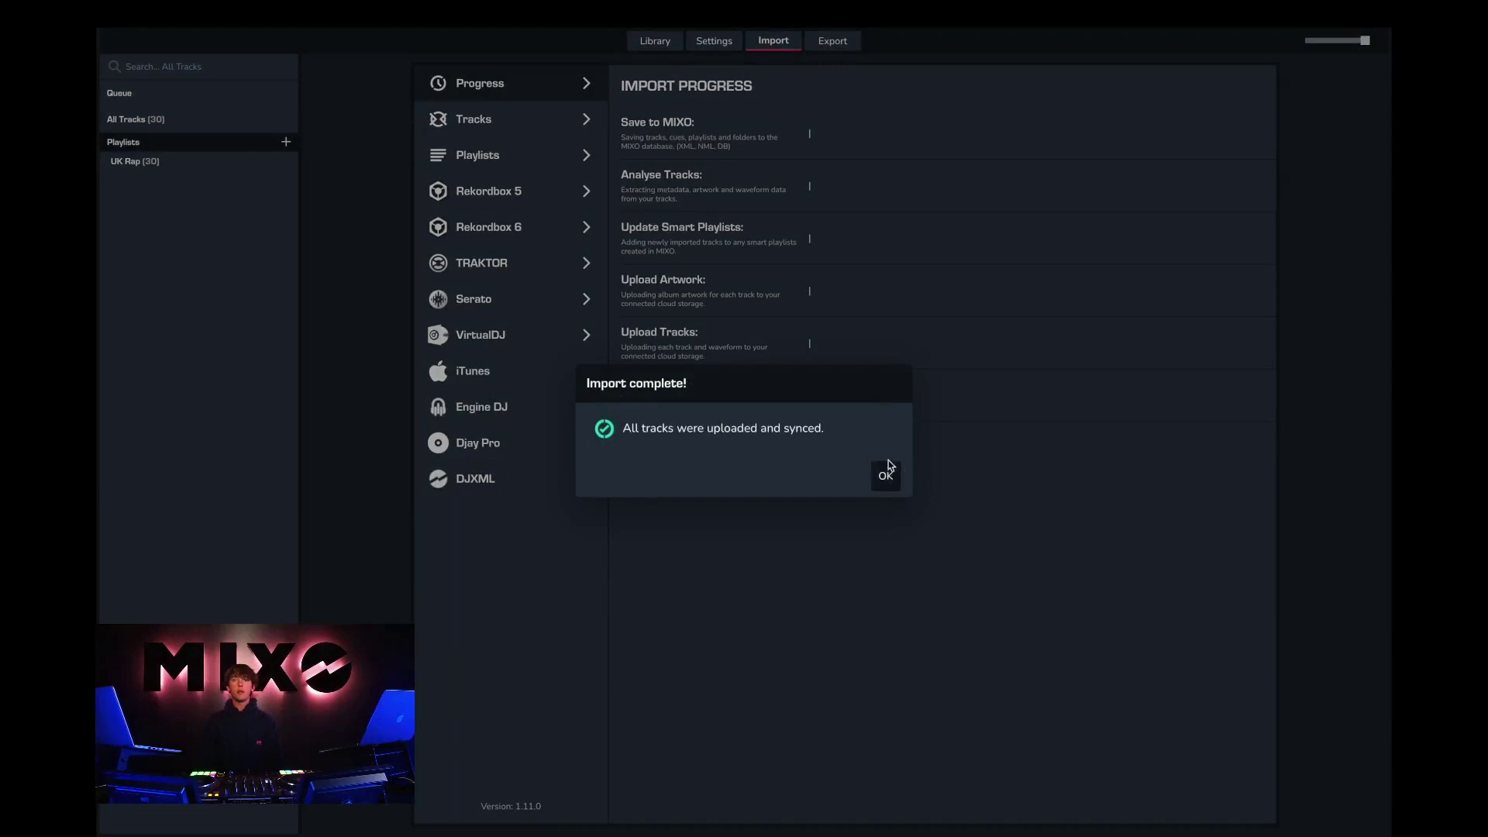
{"action": "left_click", "coordinate": [885, 477]}
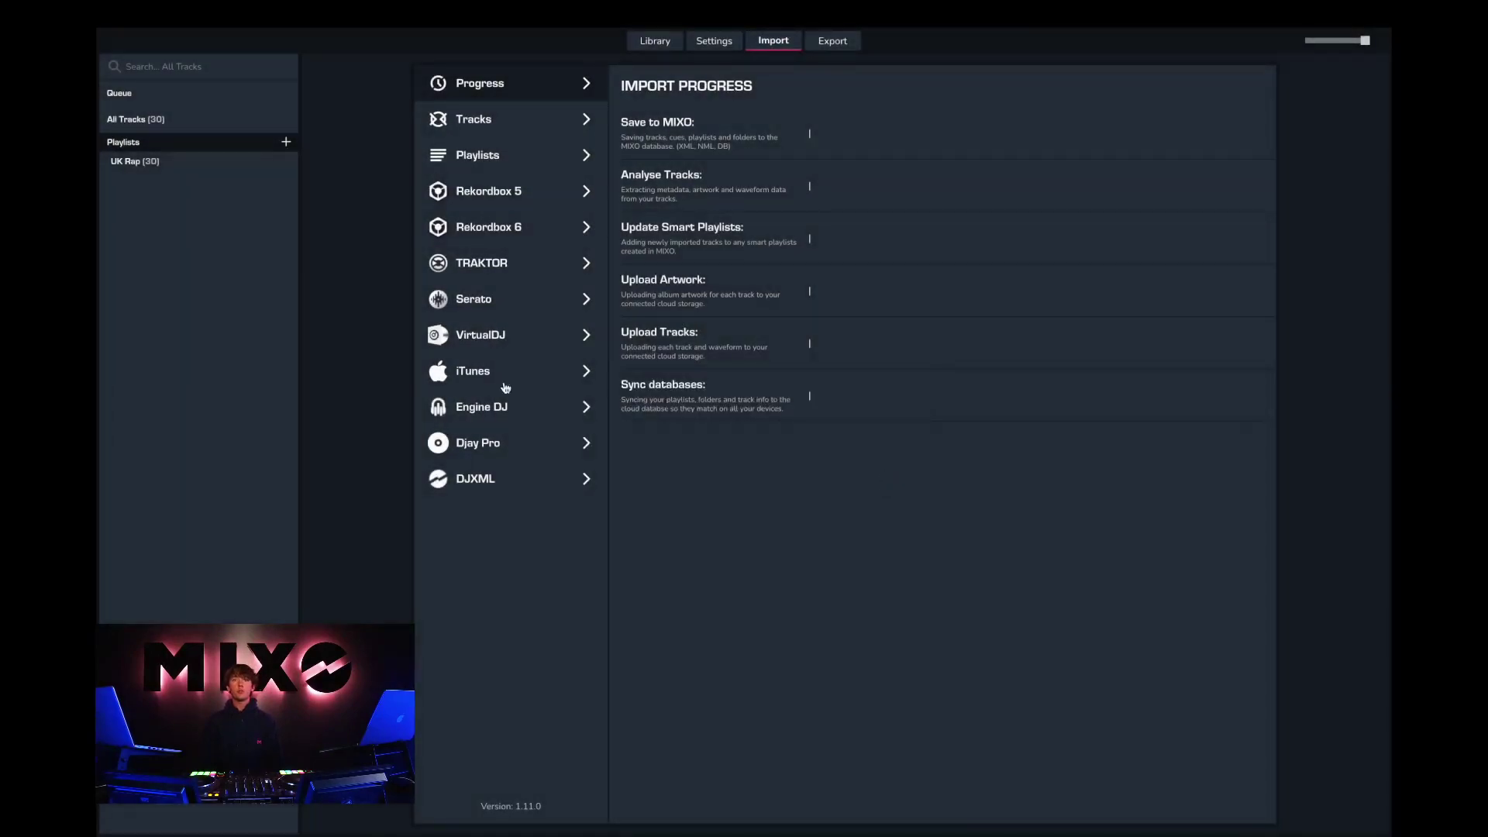
Open the UK Rap playlist in the sidebar and play Ben 10 (Dirty)
{"action": "left_click", "coordinate": [166, 164]}
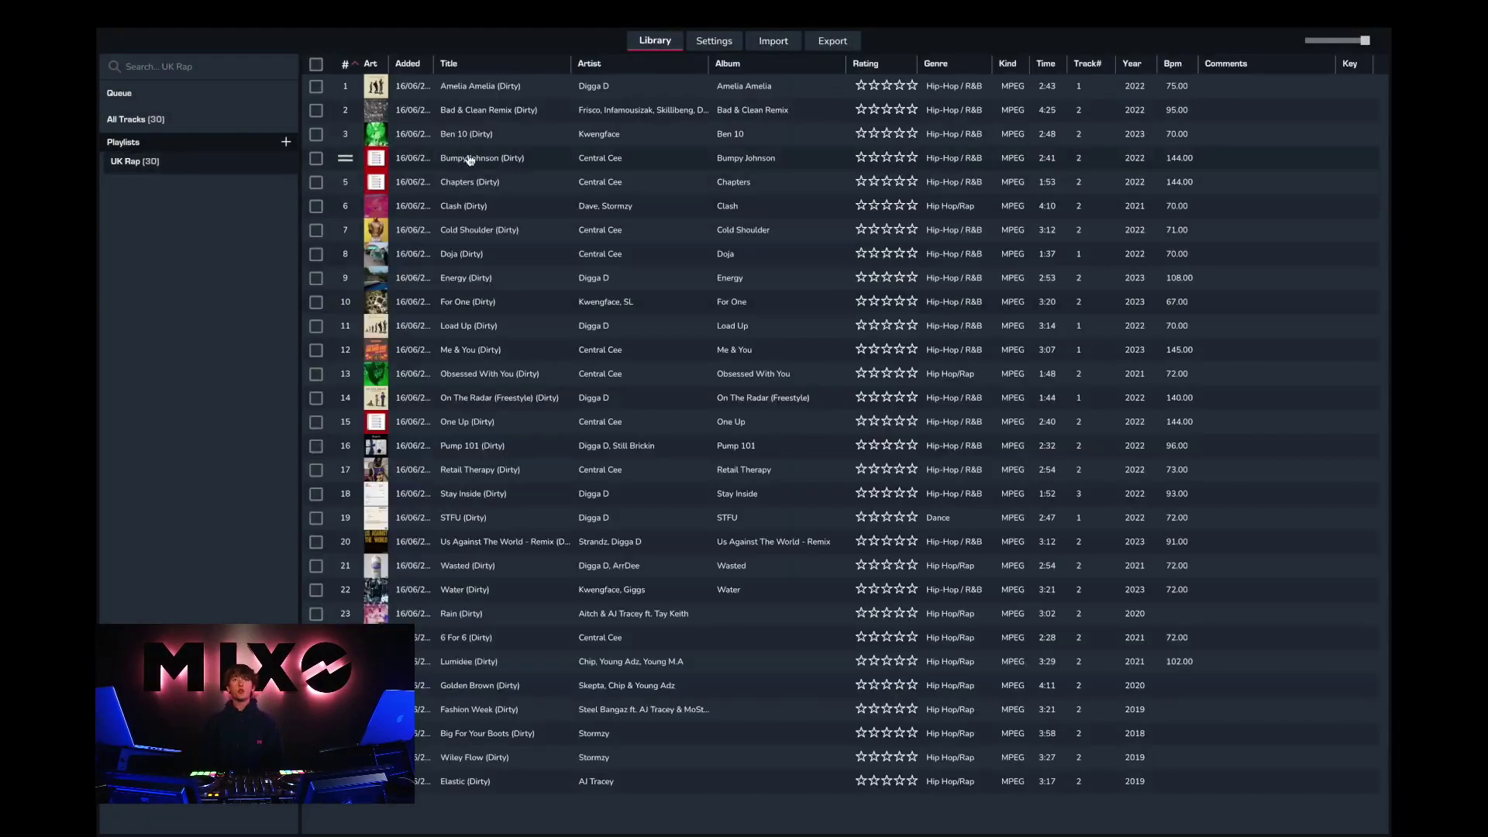
{"action": "double_click", "coordinate": [461, 135]}
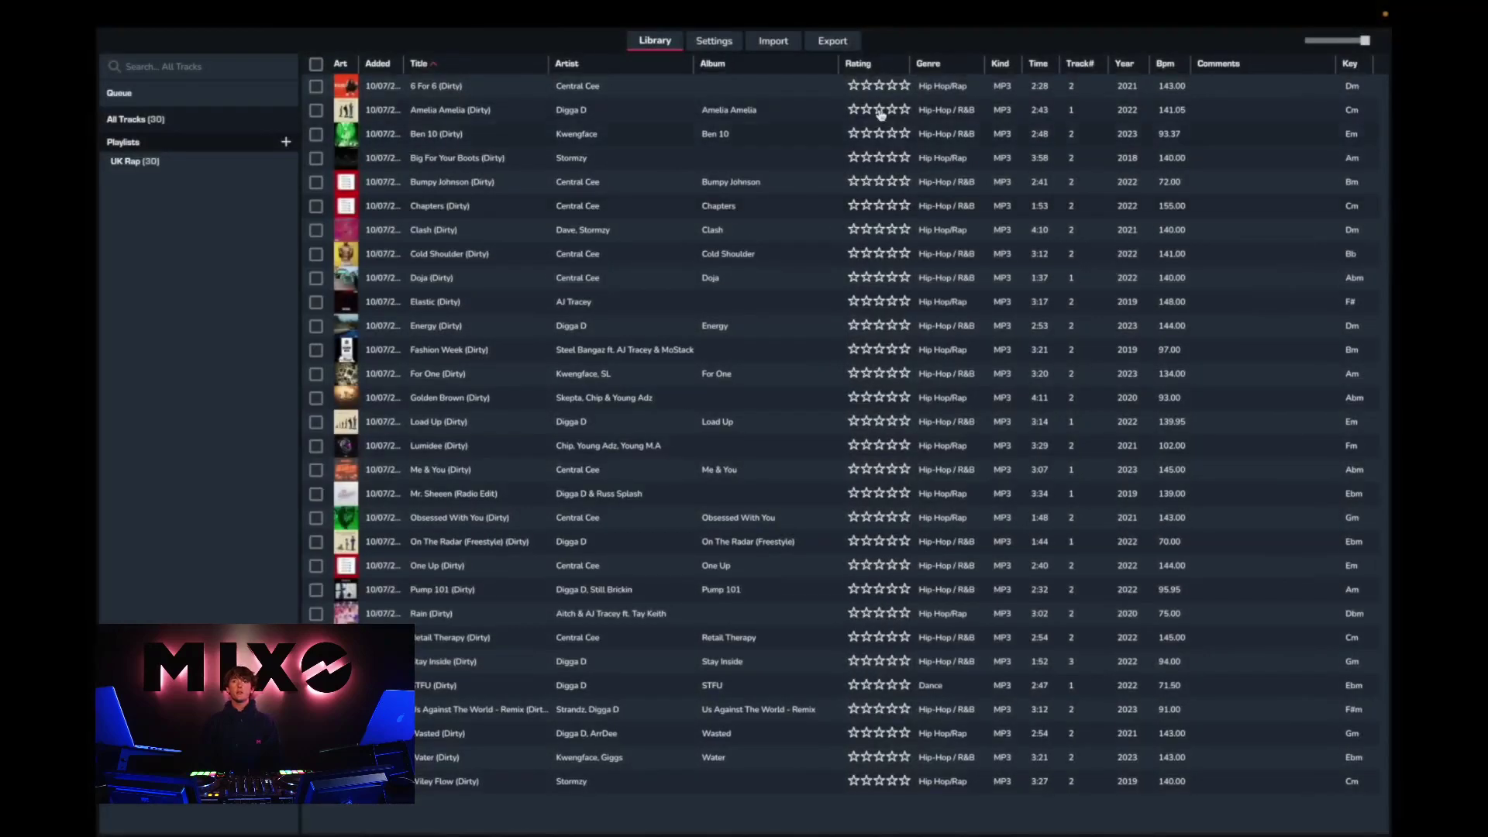
Export everything, including the UK Rap playlist, to Traktor
{"action": "left_click", "coordinate": [830, 43]}
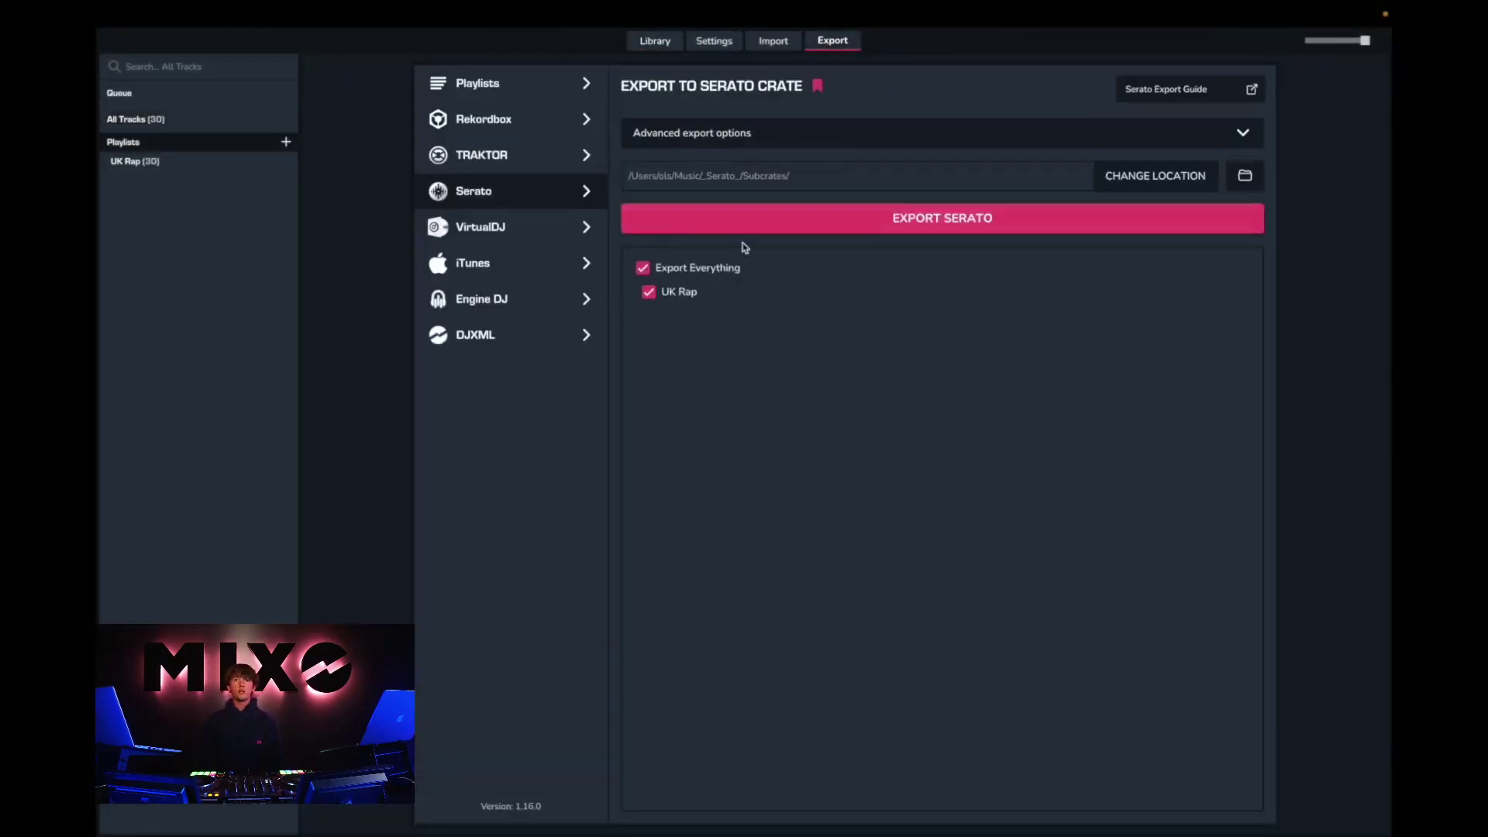
{"action": "left_click", "coordinate": [472, 154]}
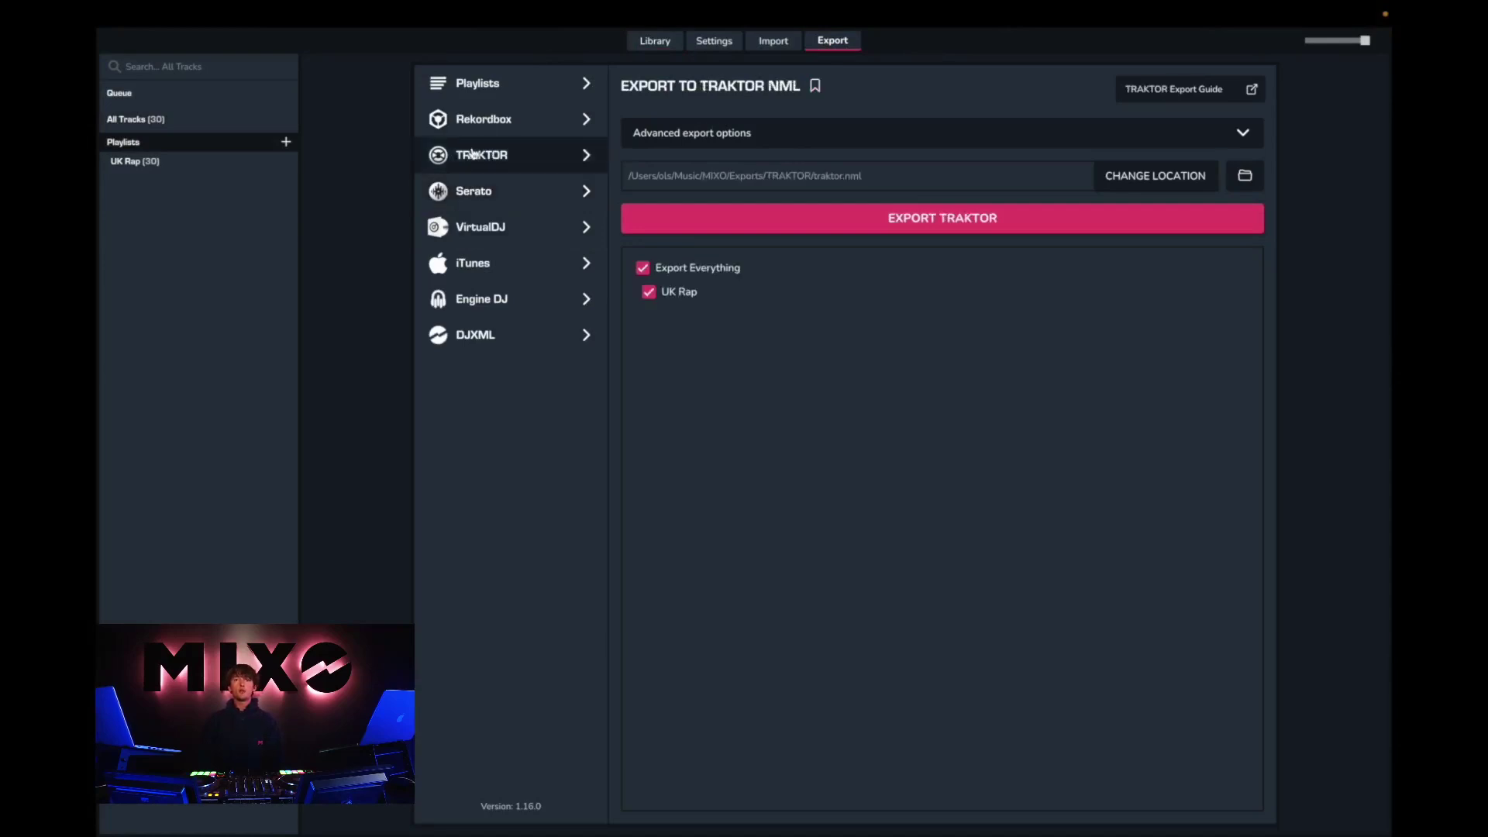
{"action": "left_click", "coordinate": [642, 269]}
{"action": "left_click", "coordinate": [647, 292]}
{"action": "left_click", "coordinate": [930, 219]}
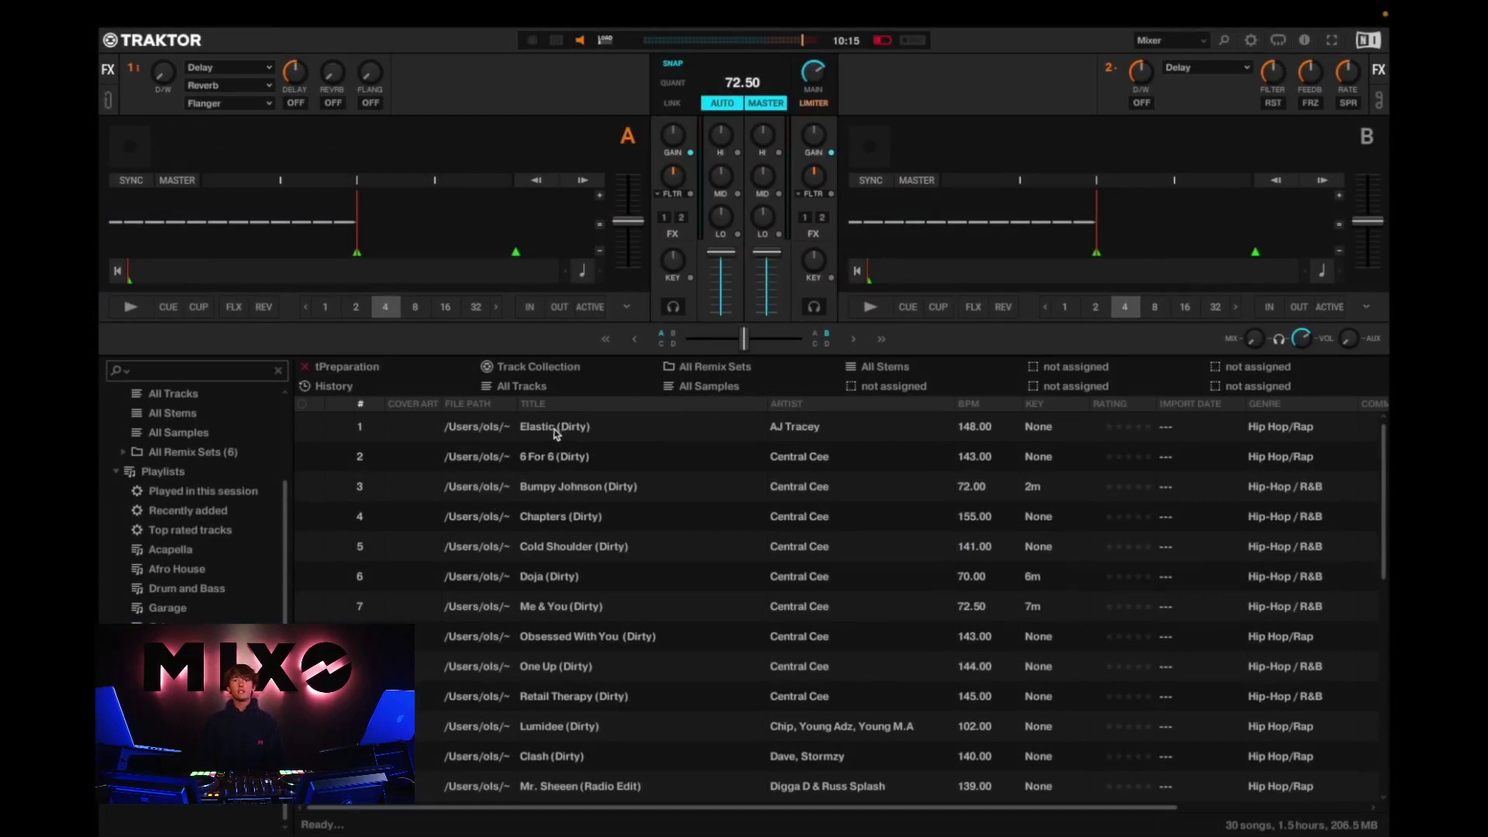
Load Elastic (Dirty) onto deck A and 6 For 6 (Dirty) onto deck B
{"action": "left_click_drag", "start_coordinate": [563, 433], "coordinate": [352, 218]}
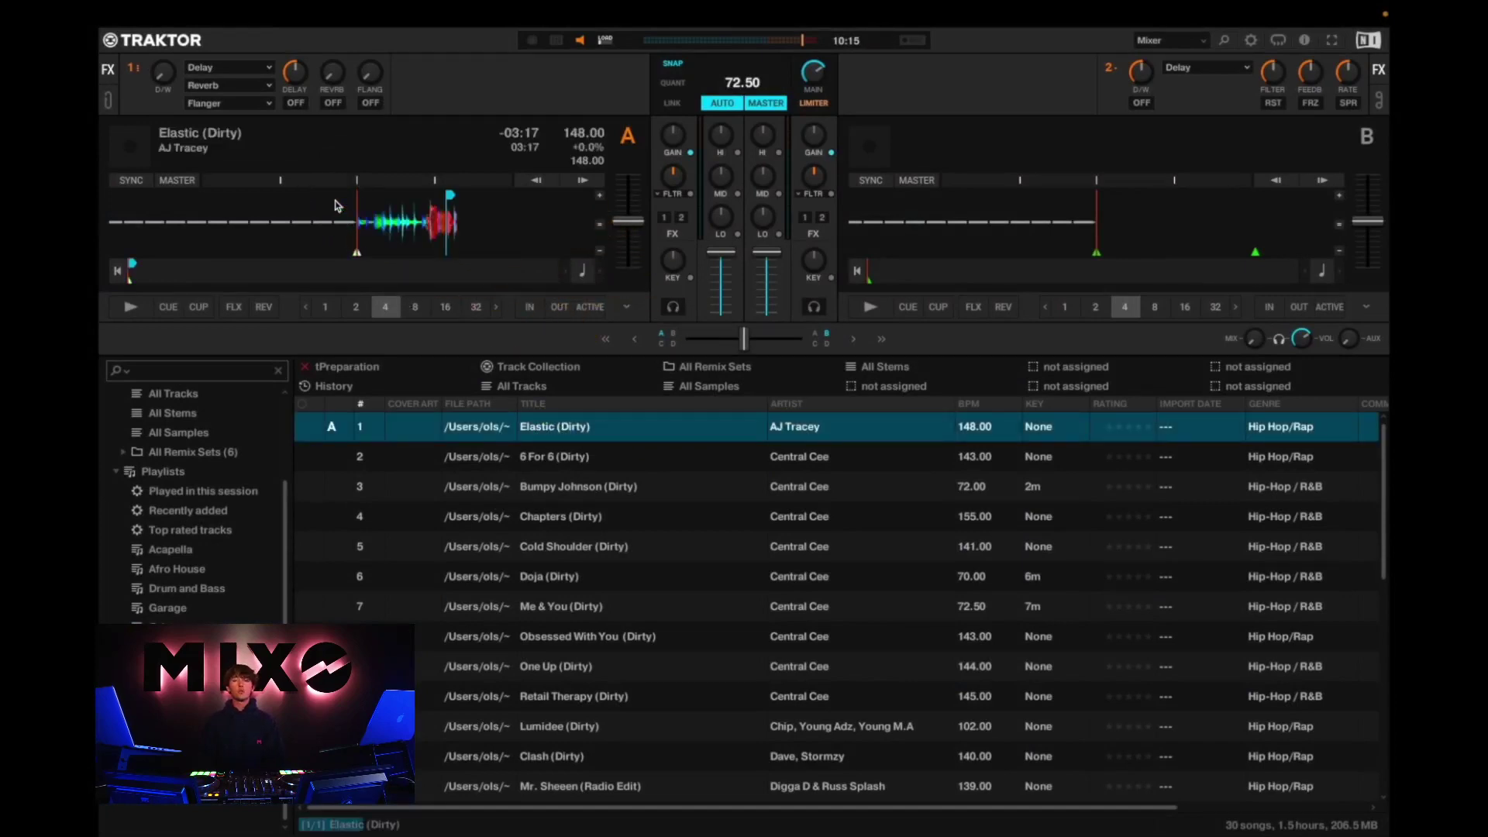
{"action": "left_click", "coordinate": [520, 461]}
{"action": "left_click_drag", "start_coordinate": [520, 461], "coordinate": [890, 239]}
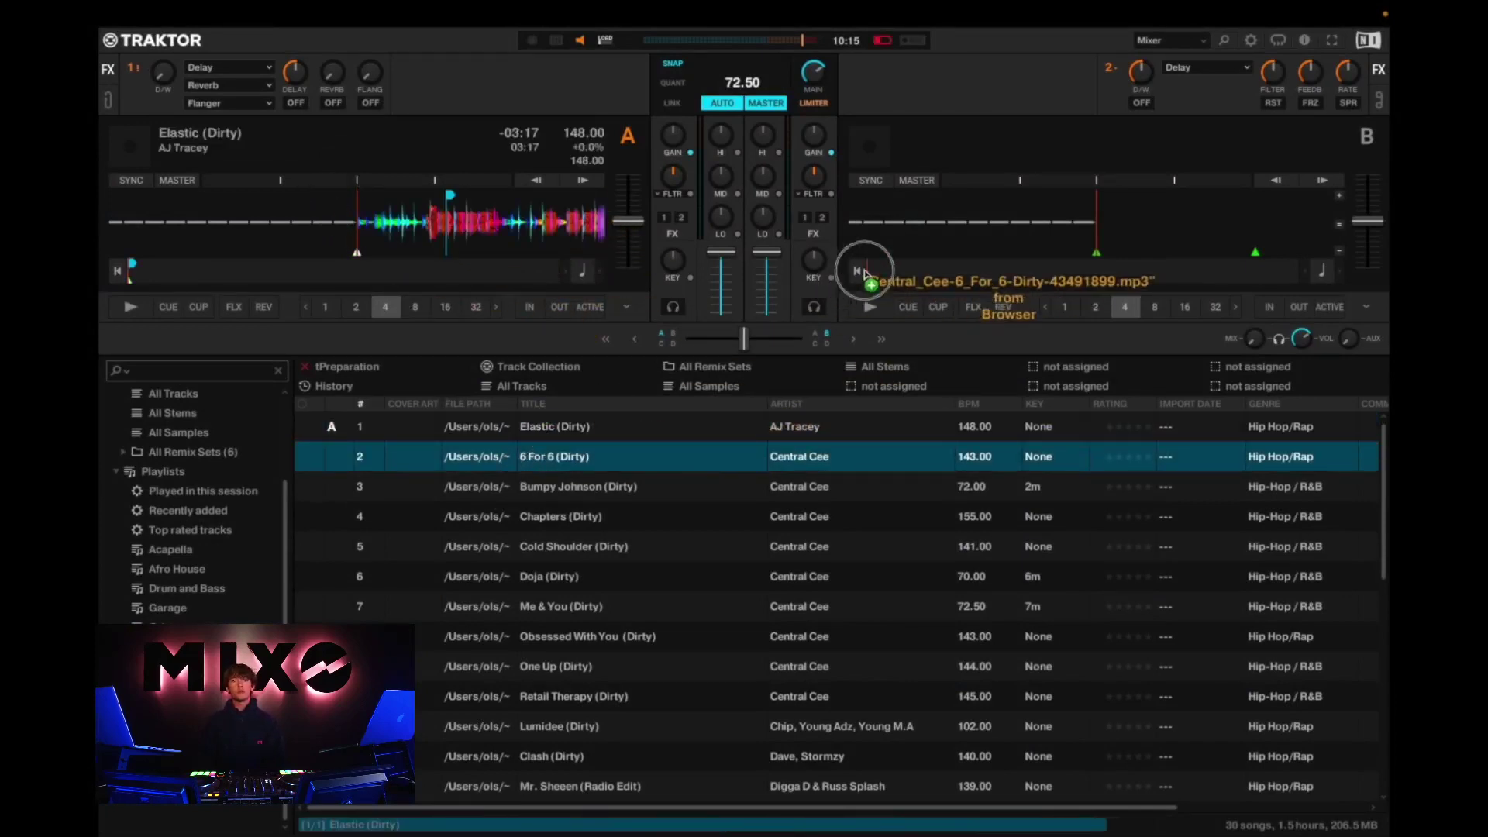